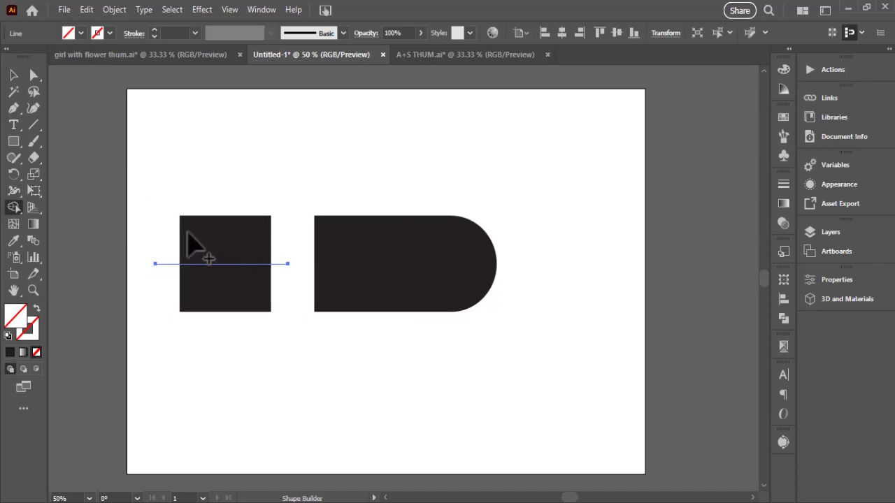
Step: Select the small black square with its horizontal line and remove the square's upper half with Shape Builder
click(11, 75)
click(239, 184)
drag(271, 306, 272, 283)
key(ctrl+z)
drag(159, 203, 257, 337)
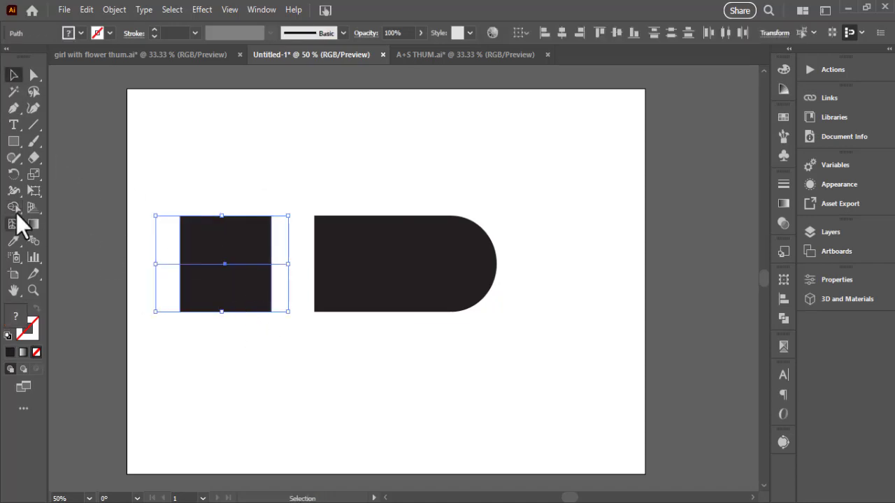
click(14, 209)
alt+click(220, 256)
Step: Delete the leftover horizontal line and fully round the right end of the remaining small rectangle
click(13, 75)
drag(168, 250, 154, 288)
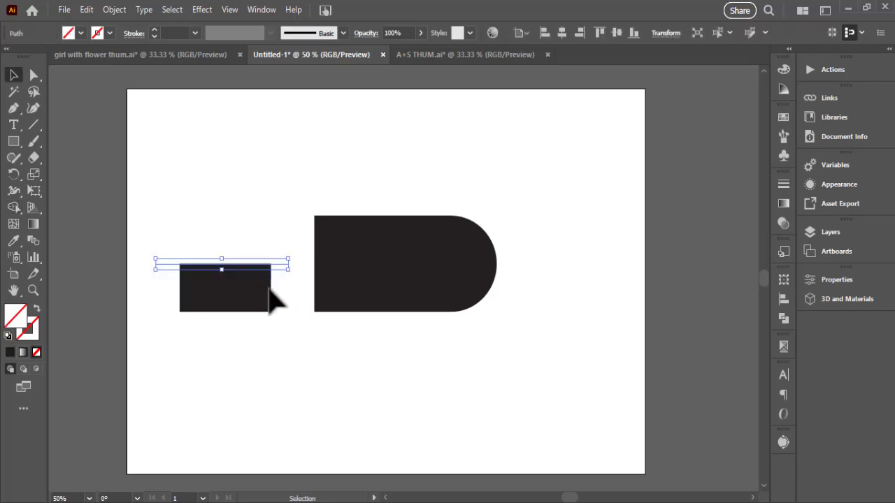
click(270, 292)
key(a)
click(271, 308)
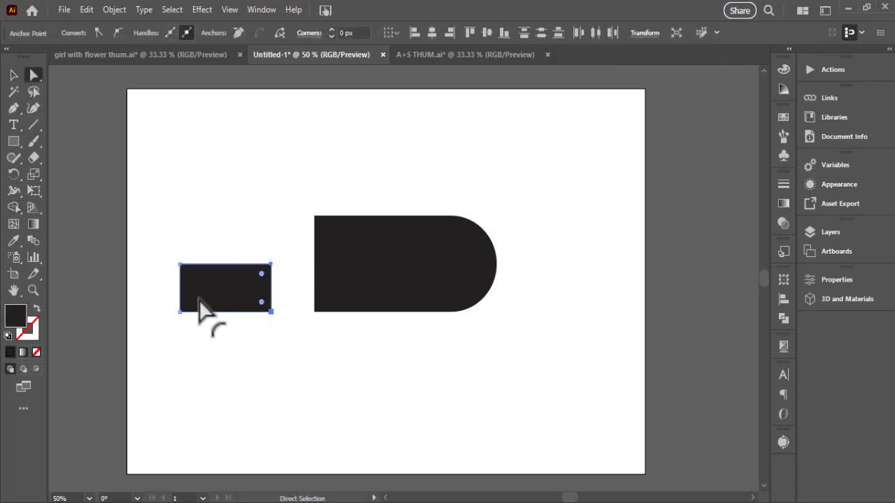
click(13, 75)
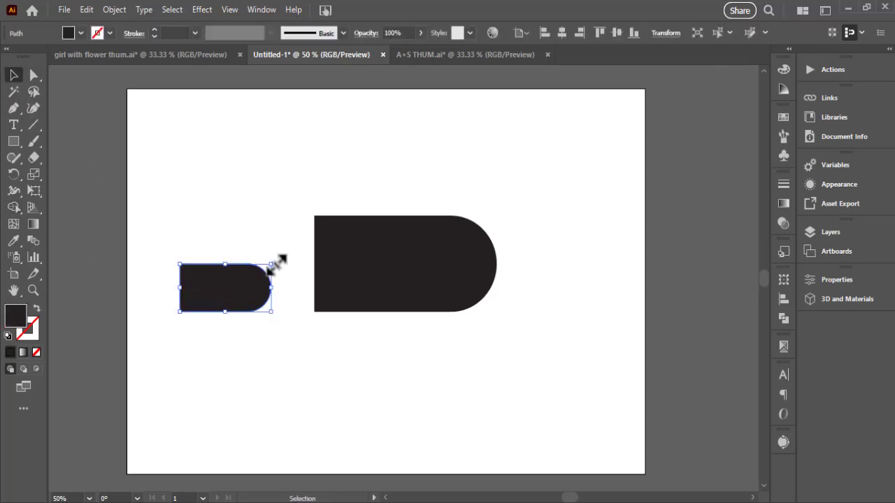
Step: Make a copy of the round-ended shape rotated 90° and trim both square ends with Shape Builder, leaving a heart
drag(277, 260, 181, 218)
drag(152, 262, 267, 354)
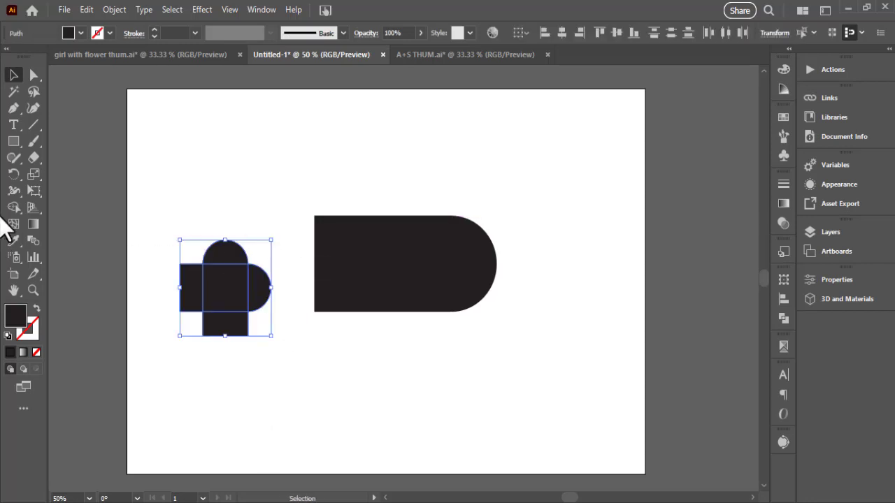
click(12, 208)
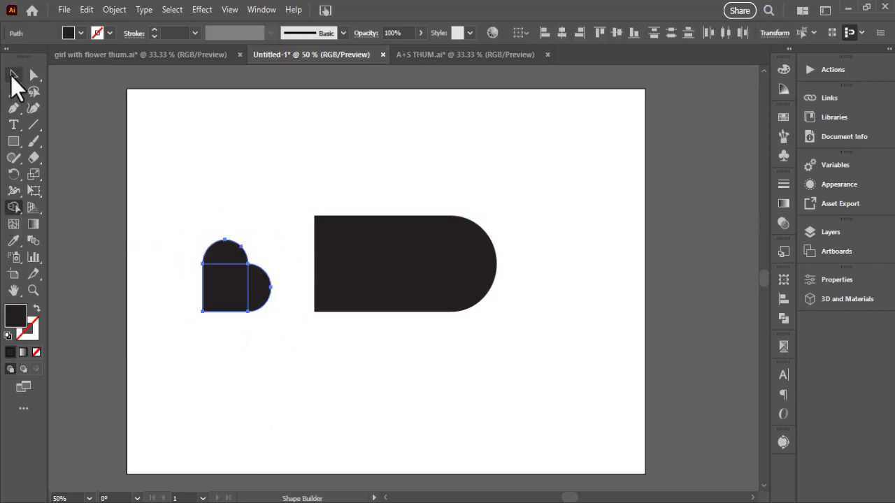
Step: Remove the fill from the heart pieces and the large round-ended shape and give them a black 1 pt stroke
click(12, 74)
drag(180, 194, 499, 315)
click(81, 32)
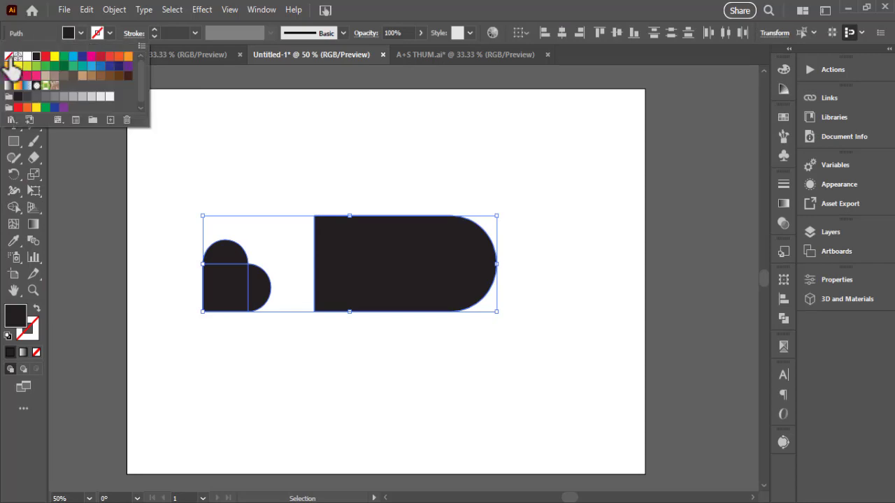
click(9, 57)
click(110, 33)
click(37, 66)
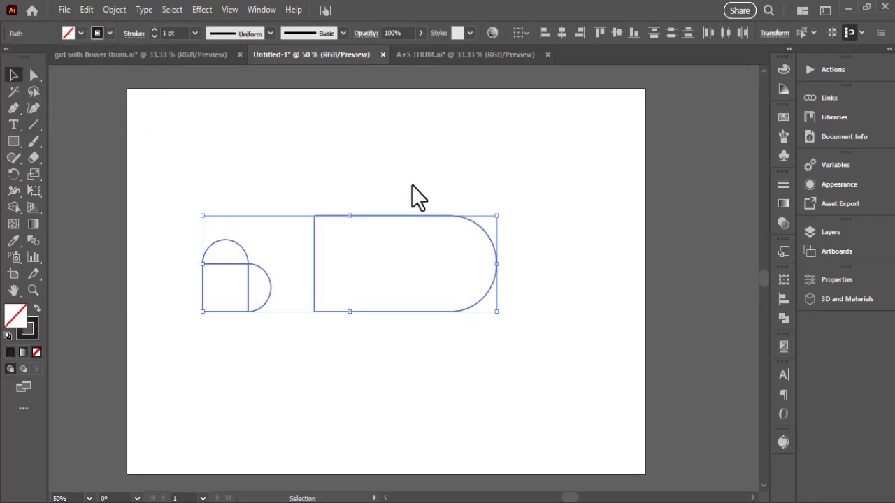
click(391, 182)
Step: Enlarge the heart and the large round-ended shape together to about 1.6 times their size
drag(571, 354, 570, 354)
drag(498, 216, 589, 176)
click(273, 300)
Step: Turn the large round-ended shape upright and place it over the heart with their left edges aligned
drag(294, 222, 460, 253)
drag(196, 280, 384, 202)
drag(589, 372, 378, 409)
drag(544, 253, 319, 179)
drag(446, 348, 449, 312)
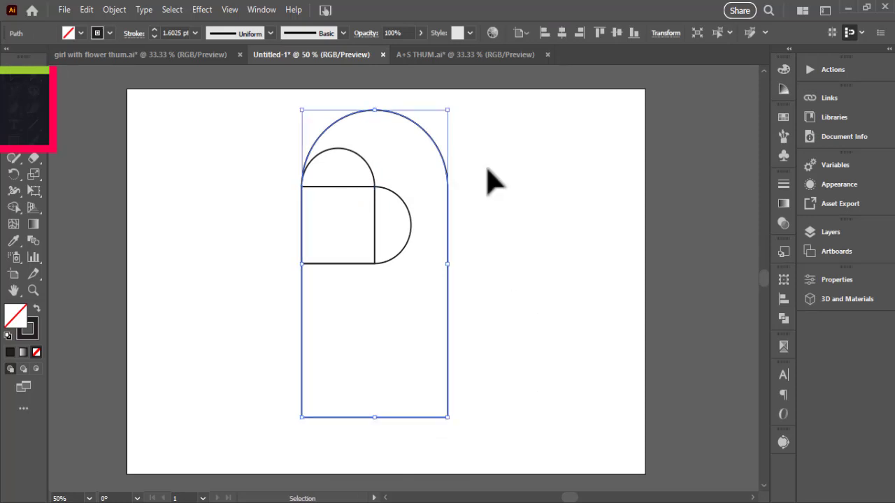
Step: Add a copy of the upright shape rotated 90° and shift it left until its round end meets the upright shape's right edge
drag(453, 107, 577, 352)
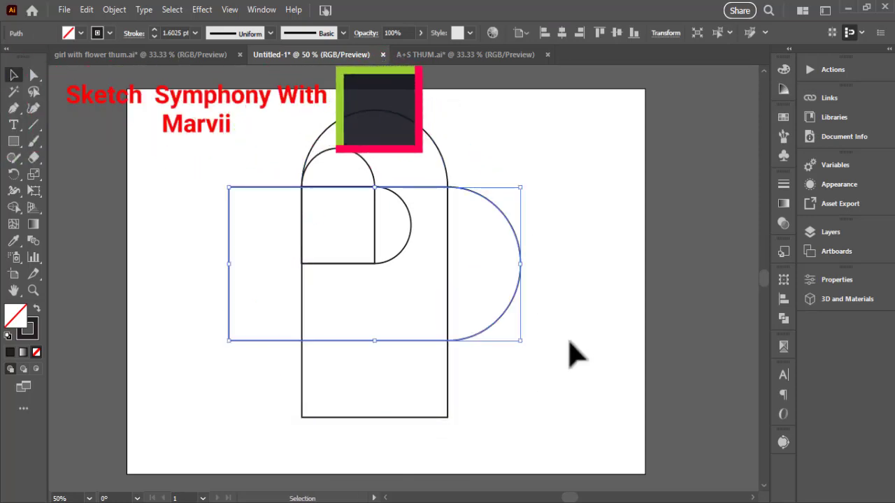
drag(521, 301, 448, 300)
click(540, 384)
click(392, 416)
click(553, 309)
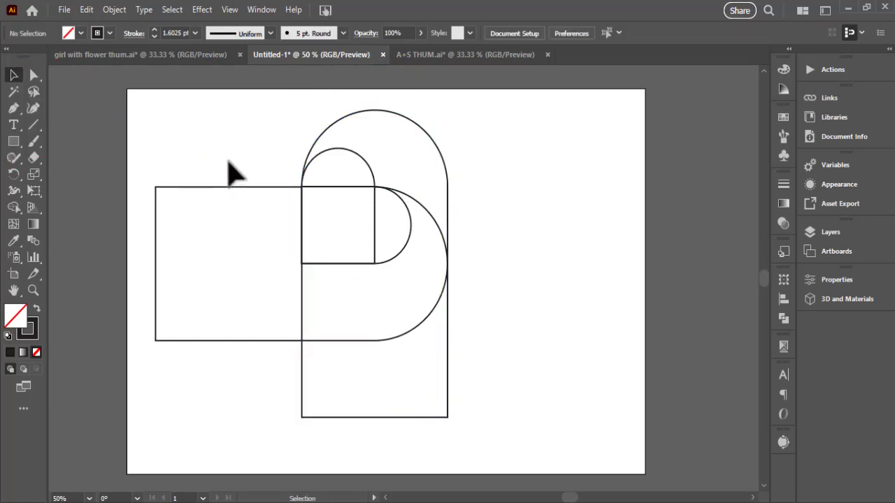
Step: Copy the horizontal shape rotated by 270° and raise it until its round end rests on the horizontal shape's lower edge
click(258, 311)
drag(445, 172, 324, 328)
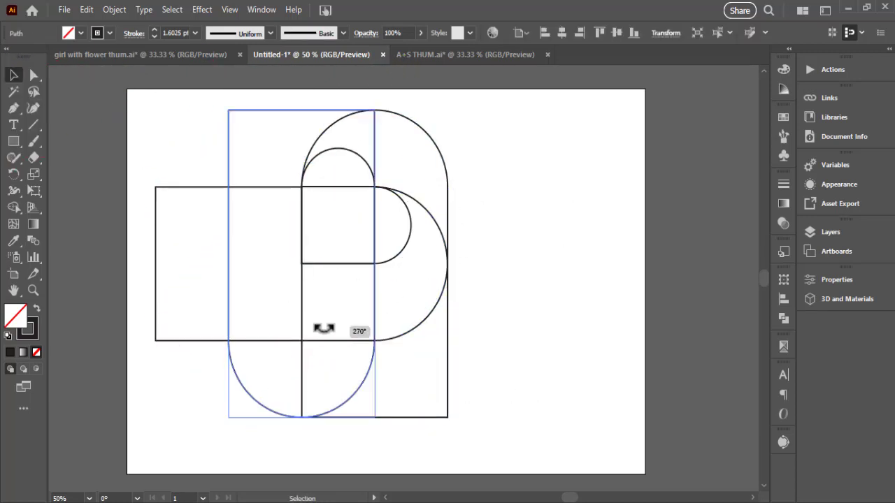
drag(352, 403, 356, 320)
click(559, 304)
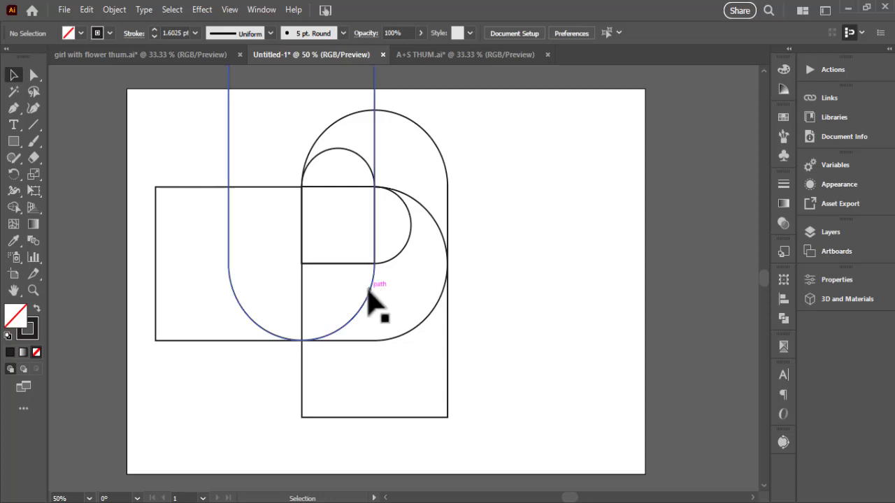
Step: Reposition the downward-pointing copy so its curve touches the lower-left corner of the heart's square
drag(372, 294, 406, 294)
scroll(523, 291, up, 3)
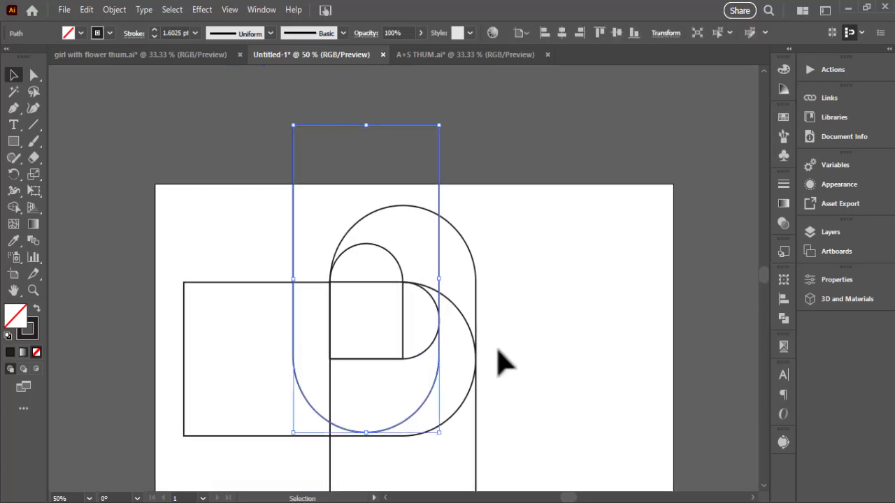
drag(435, 381, 399, 321)
click(530, 323)
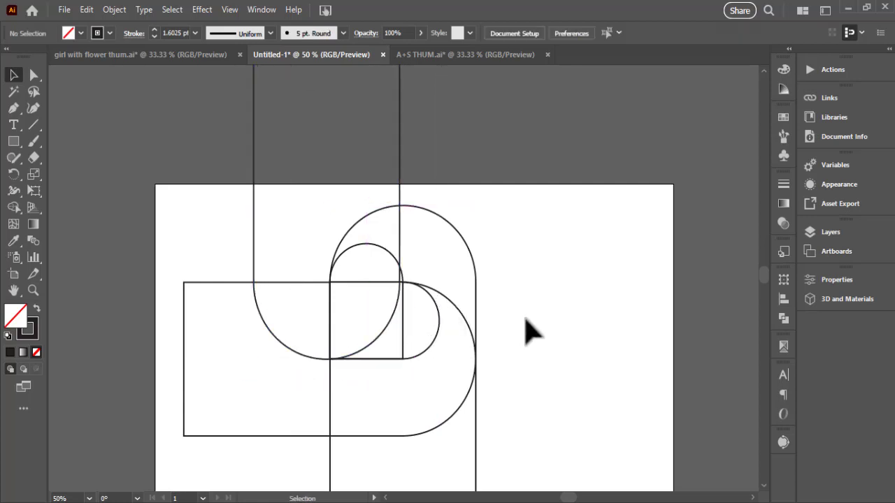
Step: Rotate the whole construction 45° counter-clockwise so the heart stands upright, and scale it down to fit on the artboard
drag(533, 360, 523, 322)
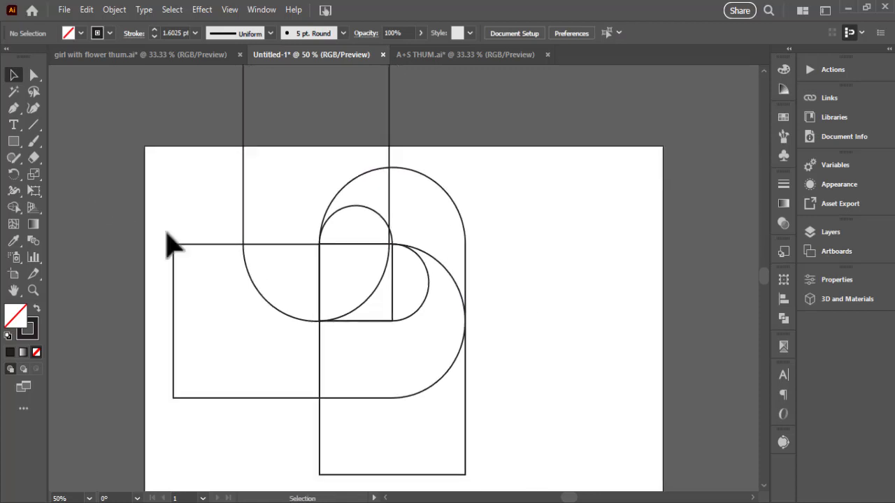
drag(542, 384, 543, 384)
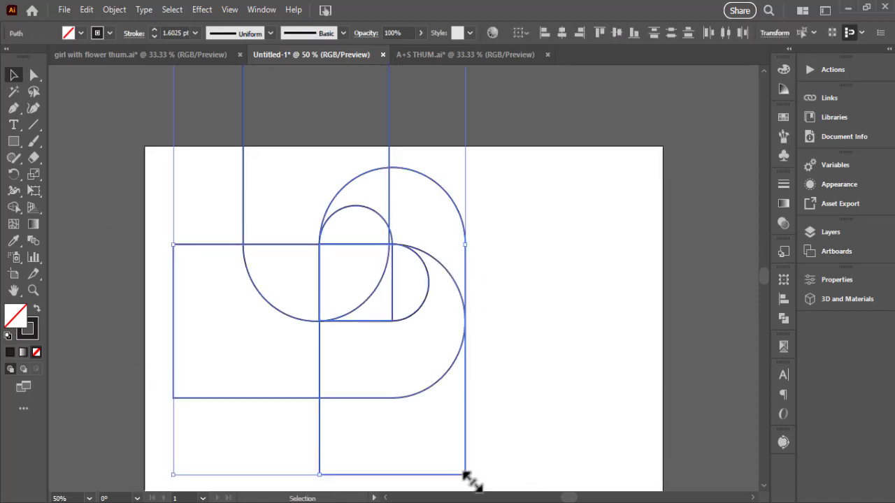
drag(478, 478, 587, 391)
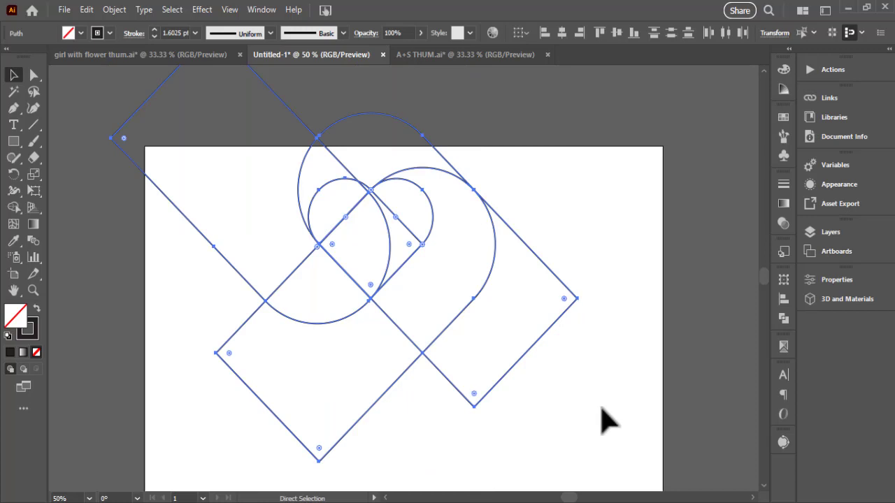
click(591, 404)
click(531, 346)
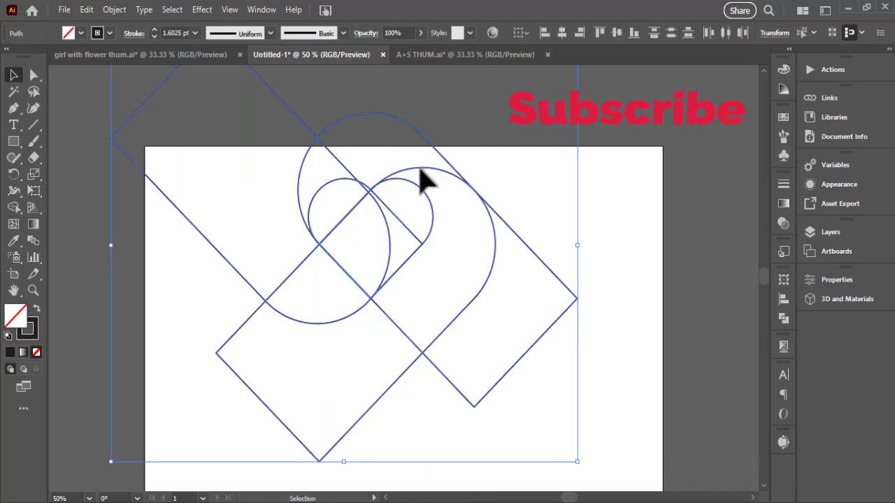
drag(470, 199, 516, 183)
drag(505, 334, 496, 268)
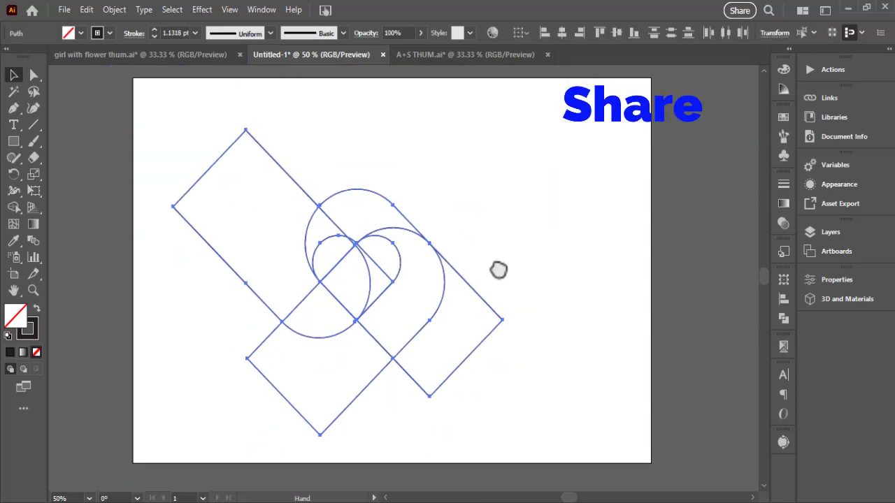
drag(386, 296, 377, 324)
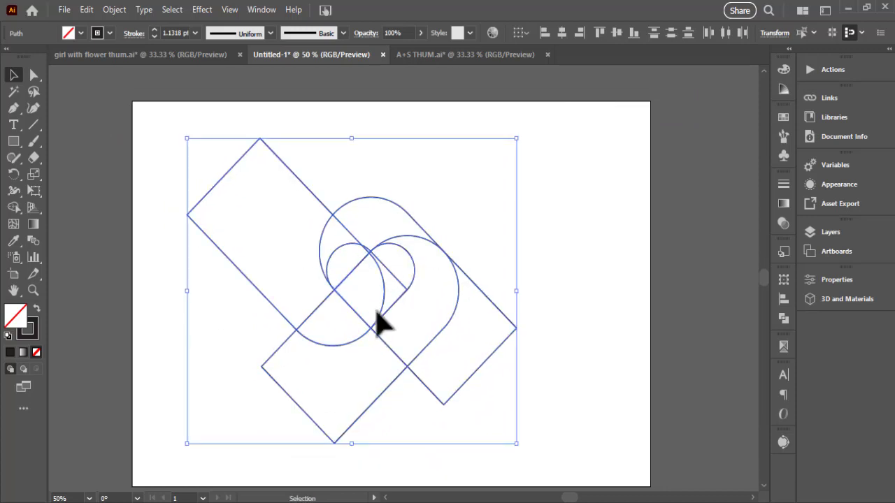
click(598, 266)
drag(13, 141, 49, 174)
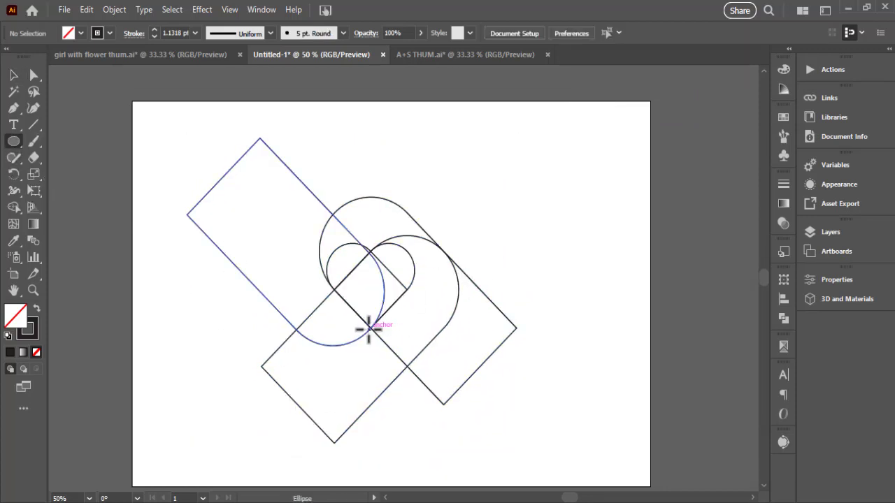
scroll(371, 327, up, 3)
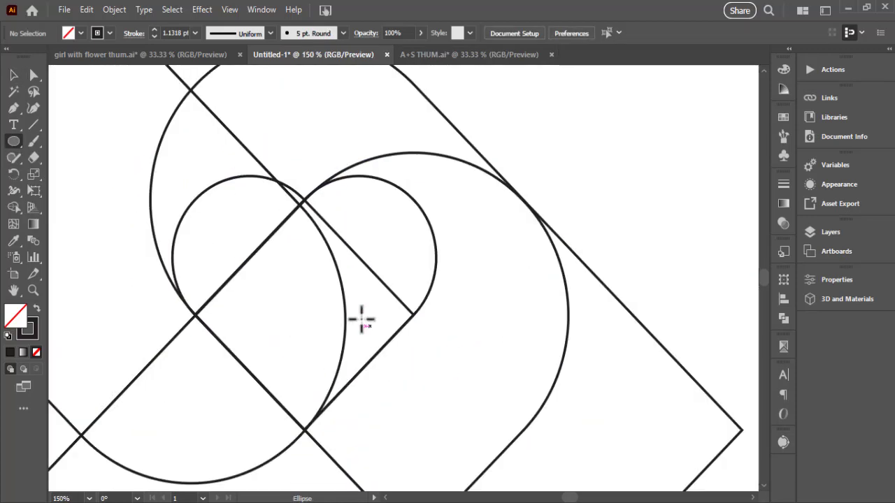
mouse_move(307, 430)
mouse_down()
mouse_move(447, 489)
mouse_move(368, 360)
mouse_move(540, 395)
mouse_up()
scroll(540, 395, down, 1)
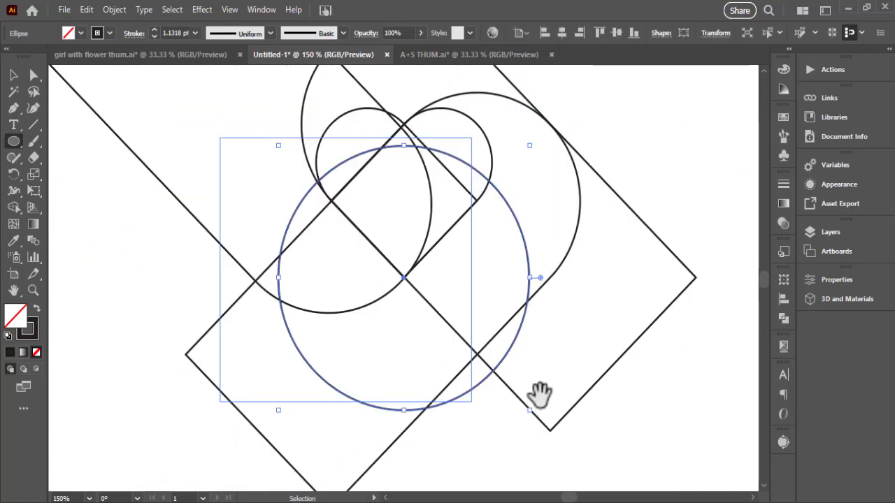
key(ctrl+z)
scroll(441, 346, up, 2)
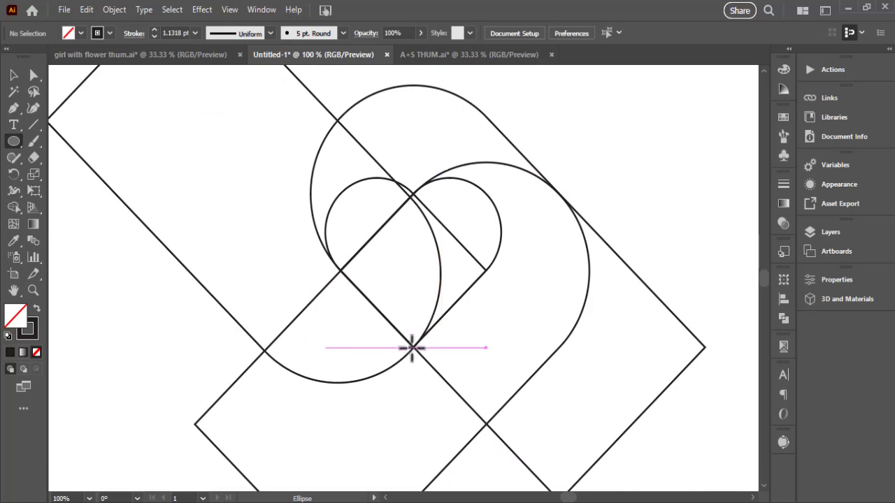
drag(413, 348, 484, 403)
scroll(484, 404, down, 1)
key(ctrl+z)
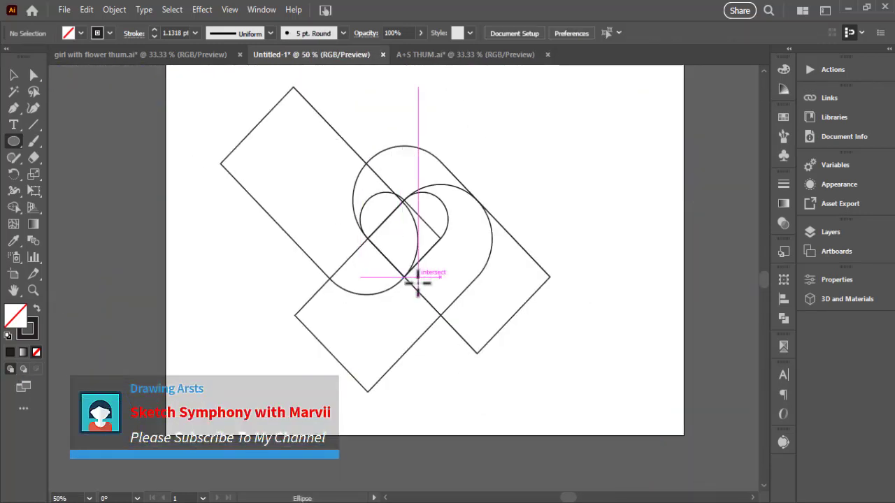
Step: Draw an ellipse centred on the heart's tip and move it up until its top meets the highest arc
drag(405, 277, 443, 367)
click(14, 75)
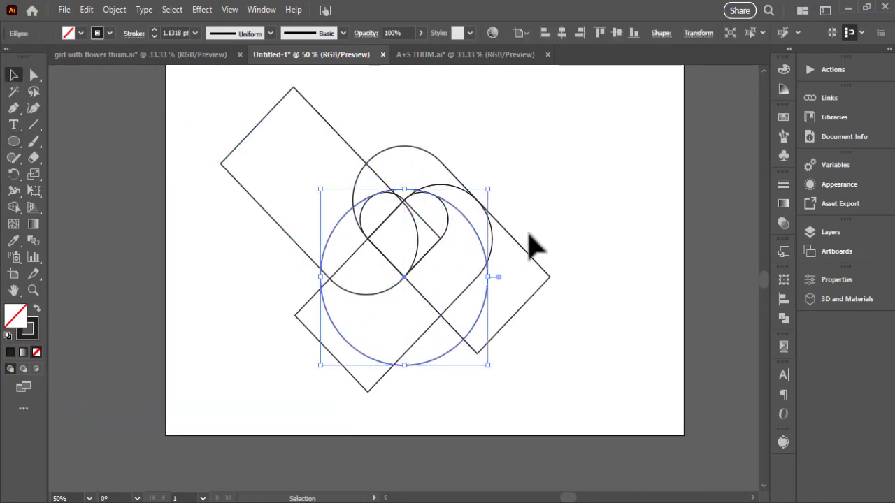
drag(490, 301, 491, 259)
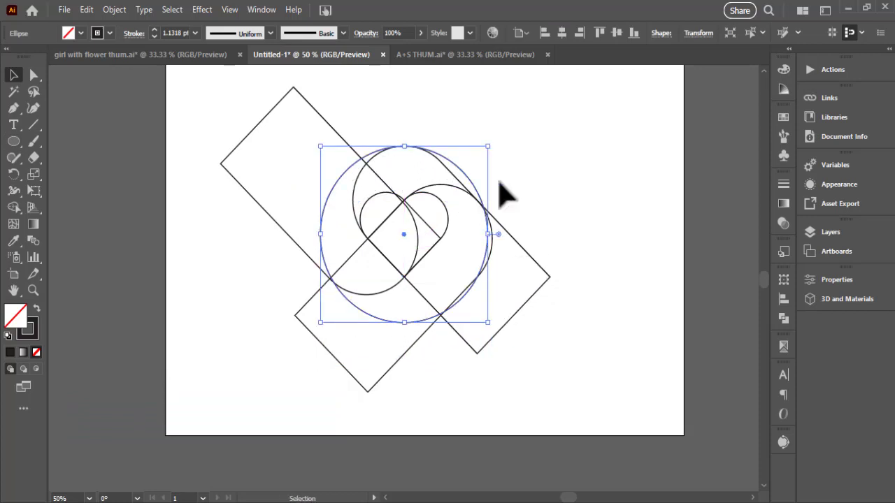
click(617, 203)
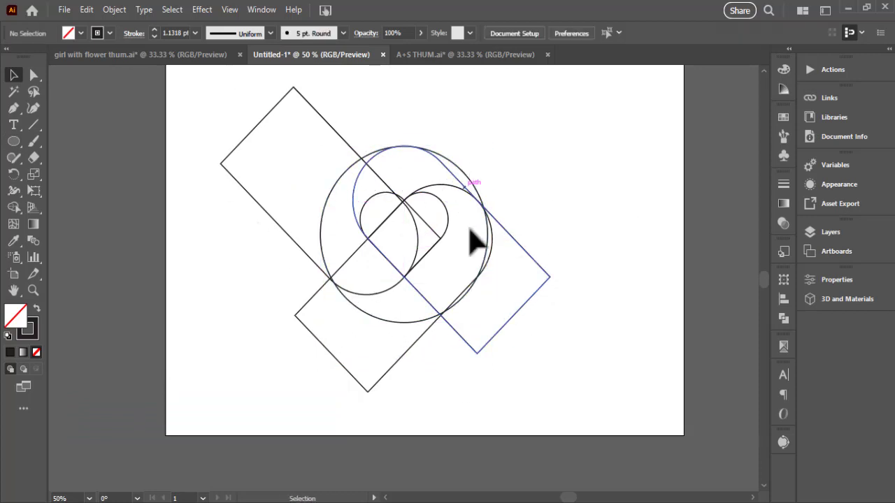
Step: Slightly enlarge the round-ended shape running from lower left to upper right so its lower straight edge meets the ellipse
click(407, 351)
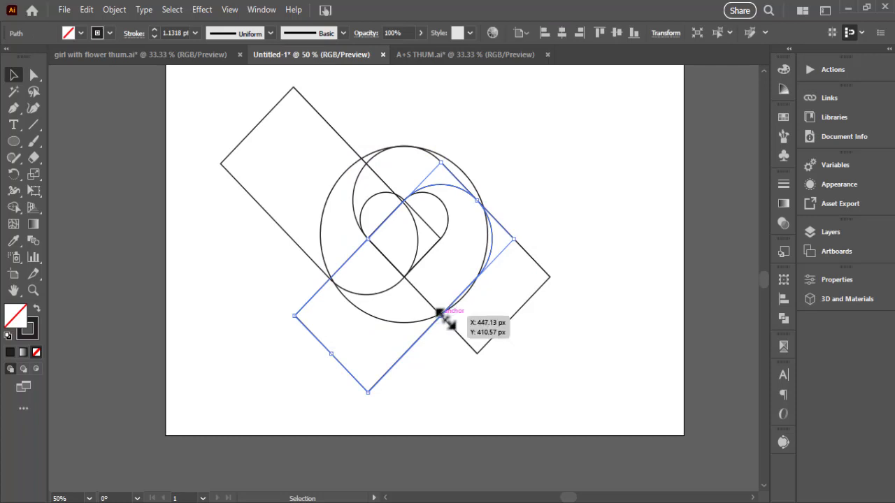
drag(439, 312, 440, 318)
key(ctrl+equal)
key(ctrl+equal)
key(ctrl+equal)
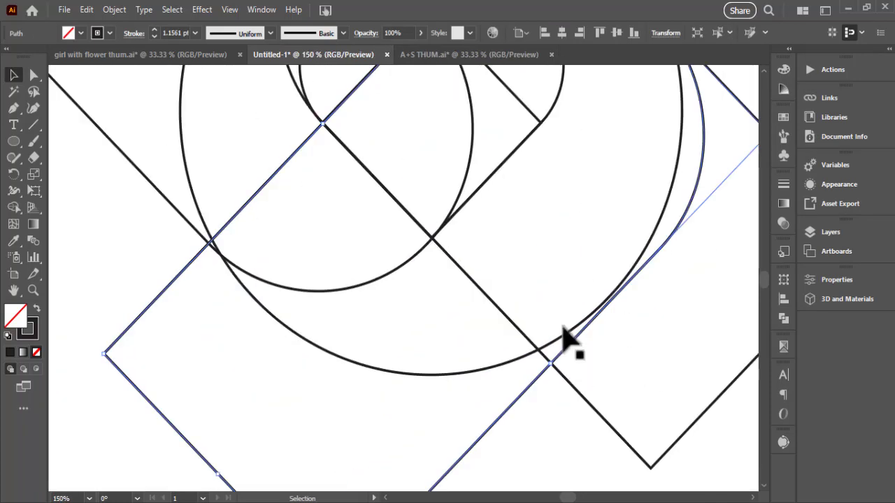
drag(548, 360, 543, 359)
click(565, 450)
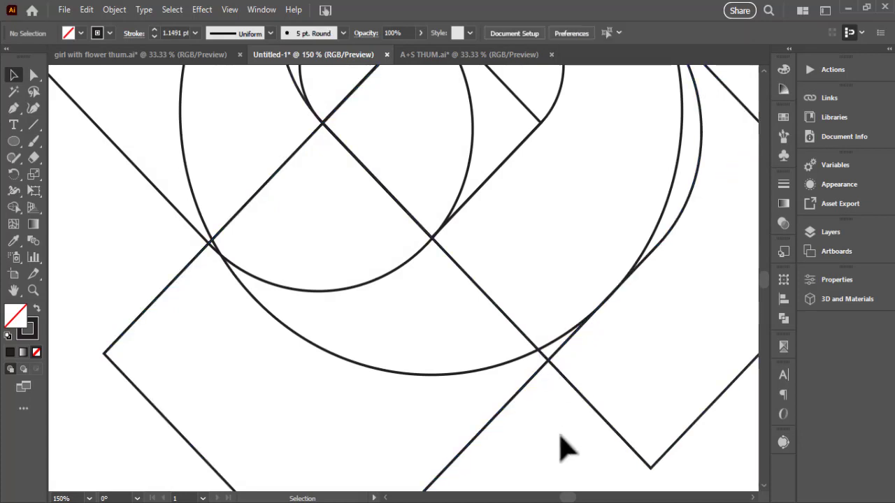
Step: Nudge the ellipse so its top lines up with the top arc of the uppermost round-ended shape
scroll(448, 175, up, 5)
drag(447, 176, 437, 291)
click(489, 192)
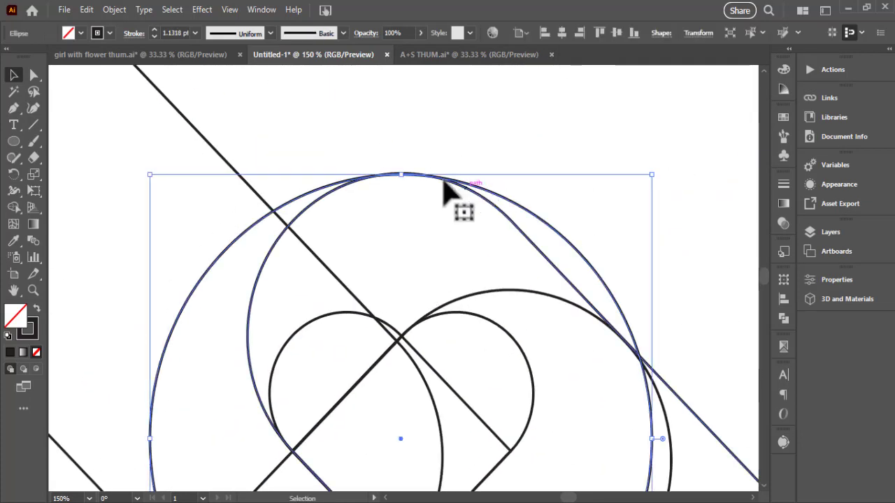
drag(403, 178, 405, 174)
click(399, 140)
key(ctrl+minus)
key(ctrl+minus)
key(ctrl+minus)
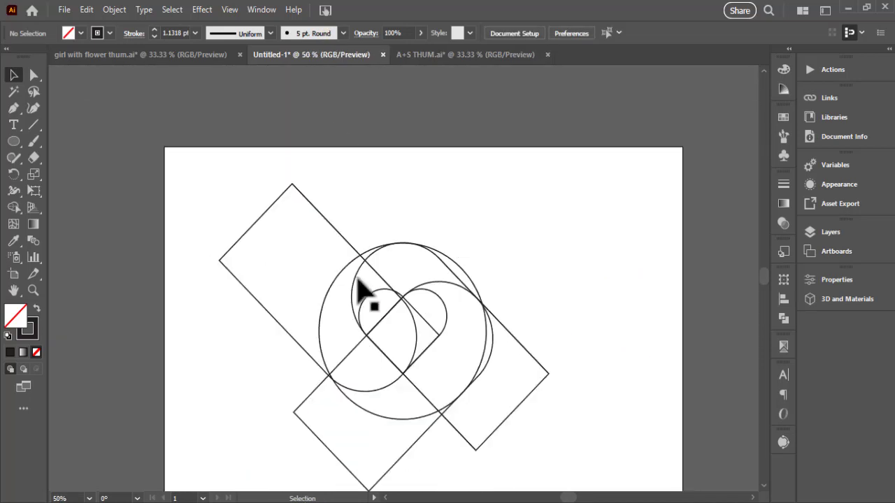
Step: Use Shape Builder with a black fill to merge the regions between the heart and circle into three interlocking bands
drag(182, 271, 160, 174)
key(ctrl+a)
click(18, 211)
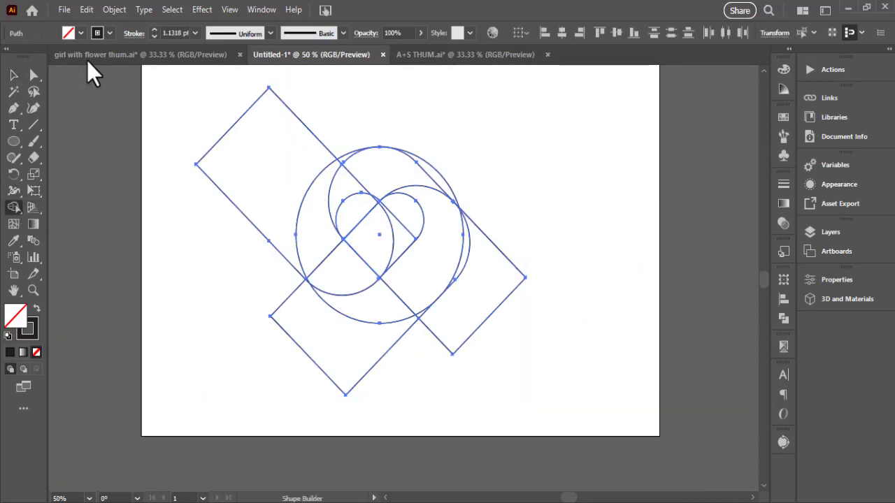
click(81, 33)
click(38, 58)
click(353, 181)
mouse_move(341, 189)
mouse_down()
mouse_move(410, 180)
mouse_move(436, 192)
mouse_move(380, 180)
mouse_up()
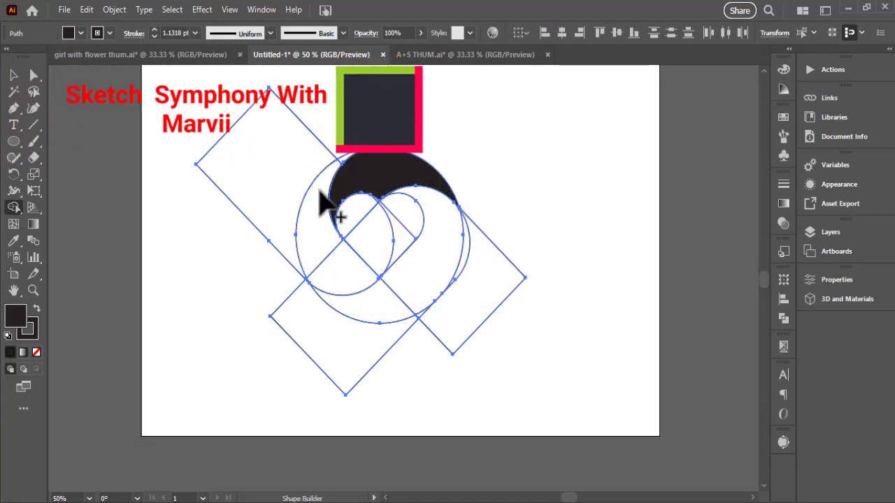
drag(329, 275, 338, 170)
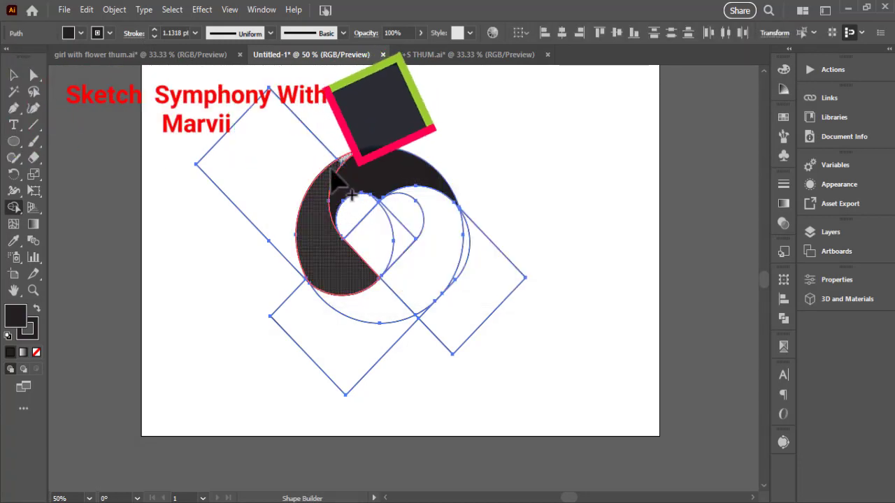
drag(453, 277, 371, 307)
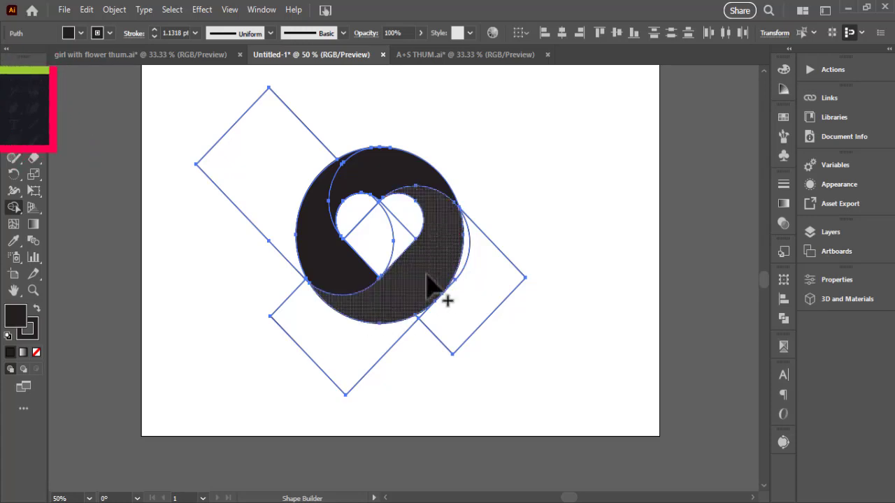
drag(397, 274, 404, 210)
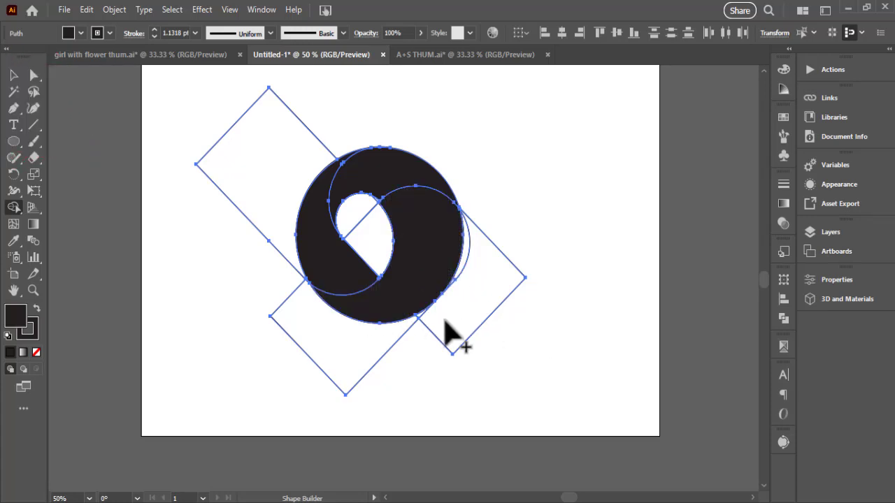
mouse_move(445, 322)
mouse_down()
mouse_move(402, 384)
mouse_move(323, 370)
mouse_move(433, 364)
mouse_up()
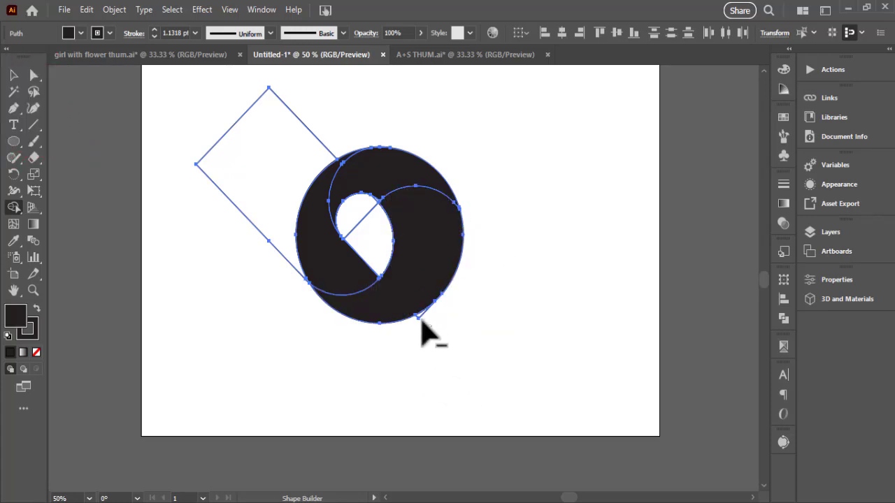
alt+click(250, 244)
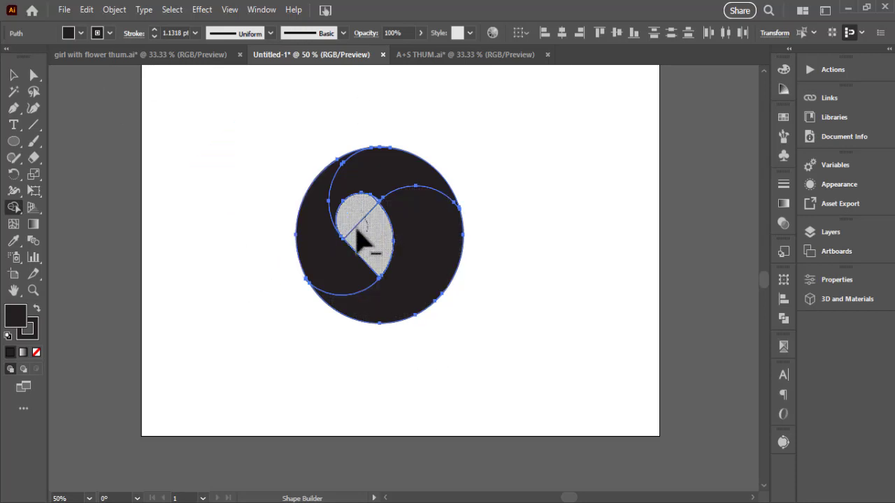
key(ctrl+z)
key(ctrl+z)
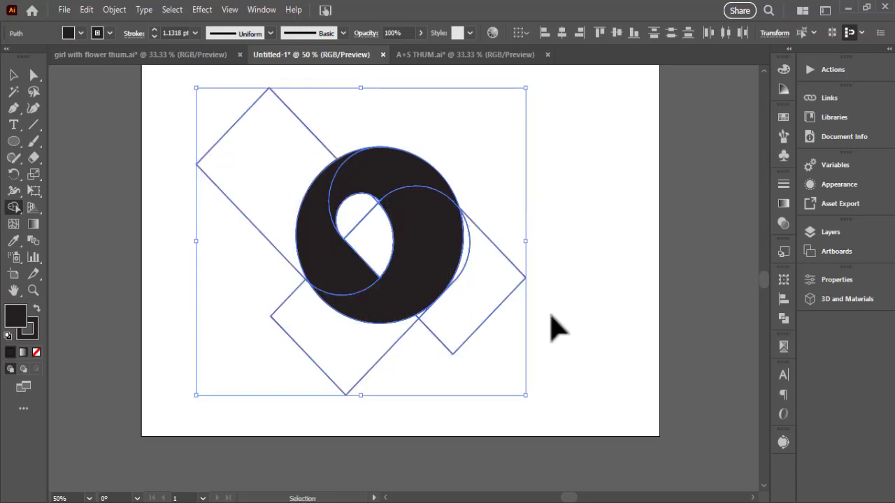
key(ctrl+z)
Step: Remove the surplus regions outside the circle and inside the heart with Shape Builder
mouse_move(329, 109)
mouse_down()
mouse_move(274, 319)
mouse_move(370, 367)
mouse_up()
drag(415, 351, 568, 245)
mouse_move(398, 280)
mouse_down()
mouse_move(376, 220)
mouse_move(356, 256)
mouse_up()
Step: Separate the three black bands from the stray line fragments and delete all the fragments
key(v)
drag(230, 158, 595, 326)
click(614, 304)
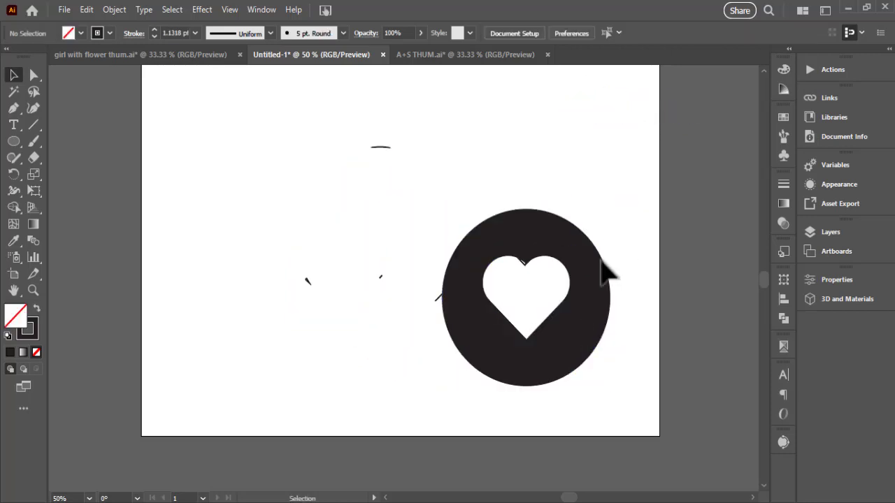
click(583, 278)
shift+click(535, 234)
shift+click(494, 320)
key(Delete)
drag(238, 185, 625, 363)
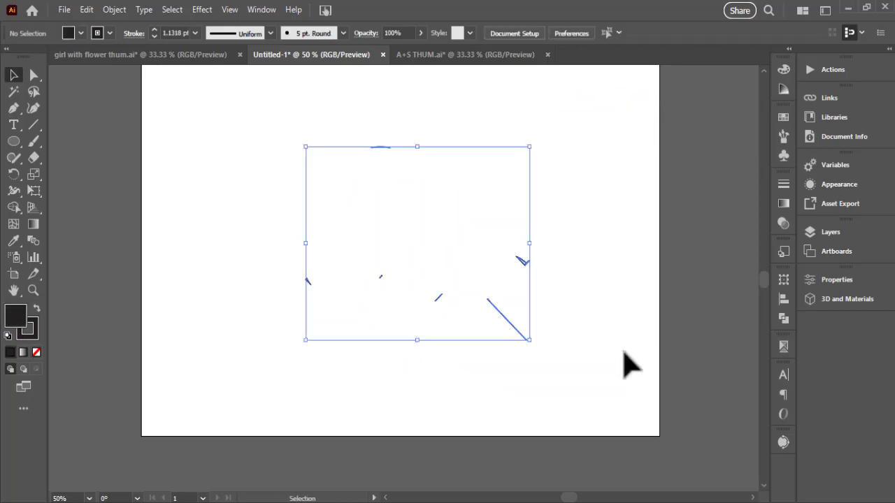
key(Delete)
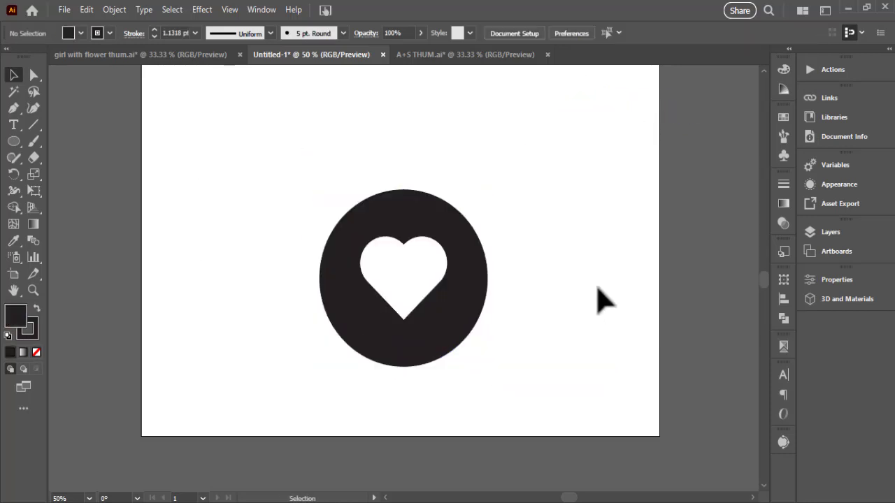
Step: Enlarge the three-band emblem proportionally and move it up on the artboard
click(332, 341)
drag(325, 327, 326, 374)
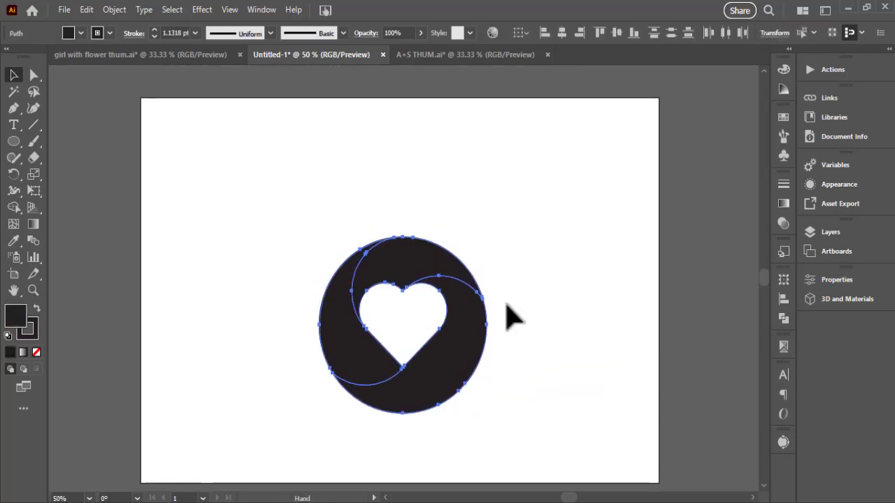
drag(488, 237, 533, 195)
mouse_move(553, 296)
mouse_down()
mouse_move(559, 268)
mouse_move(560, 281)
mouse_up()
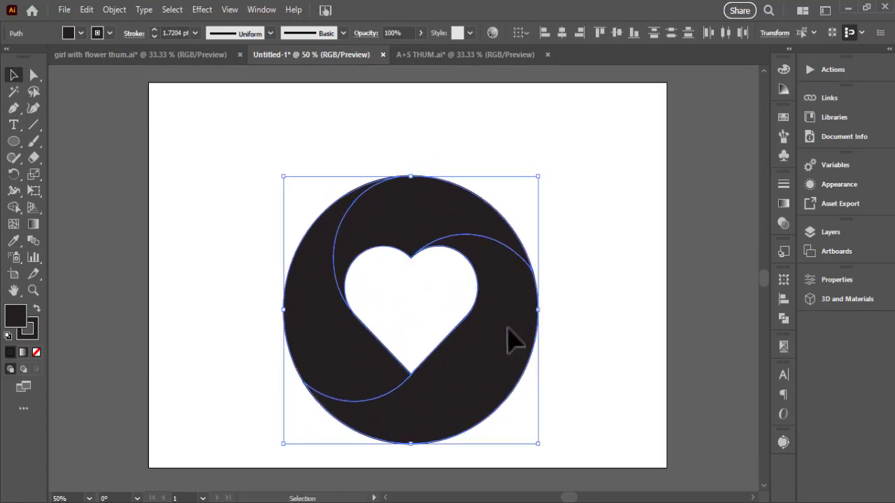
drag(508, 339, 496, 273)
Step: Draw a small rectangle over the artboard's upper-left edge with a white-to-black linear gradient fill and no stroke
click(223, 203)
right_click(11, 143)
click(63, 140)
drag(83, 111, 198, 165)
click(80, 32)
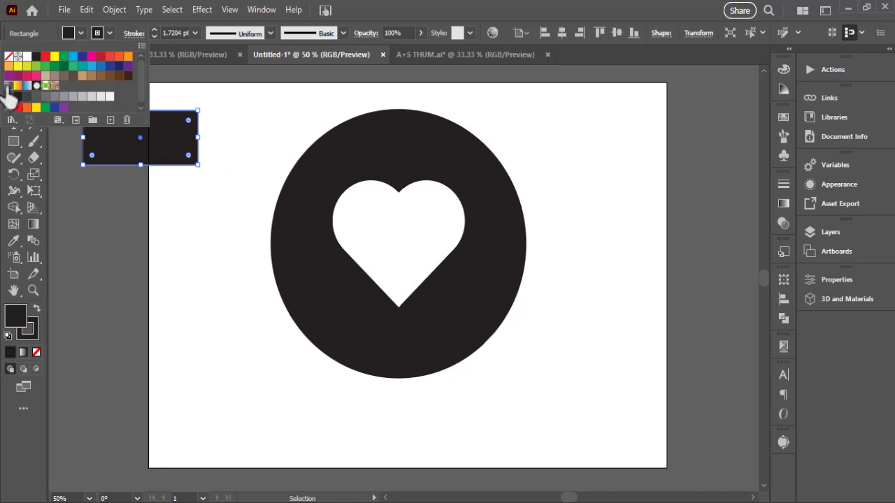
click(8, 86)
click(108, 33)
click(8, 56)
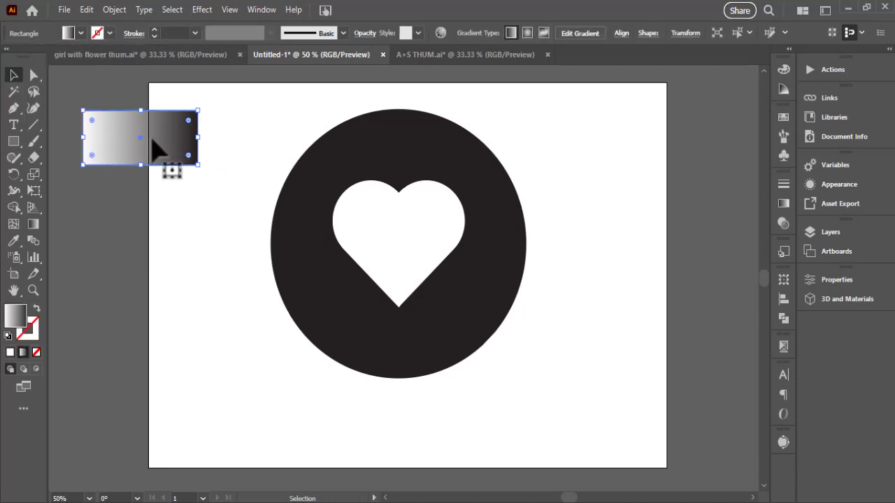
Step: Change the rectangle's white gradient stop to red
click(783, 203)
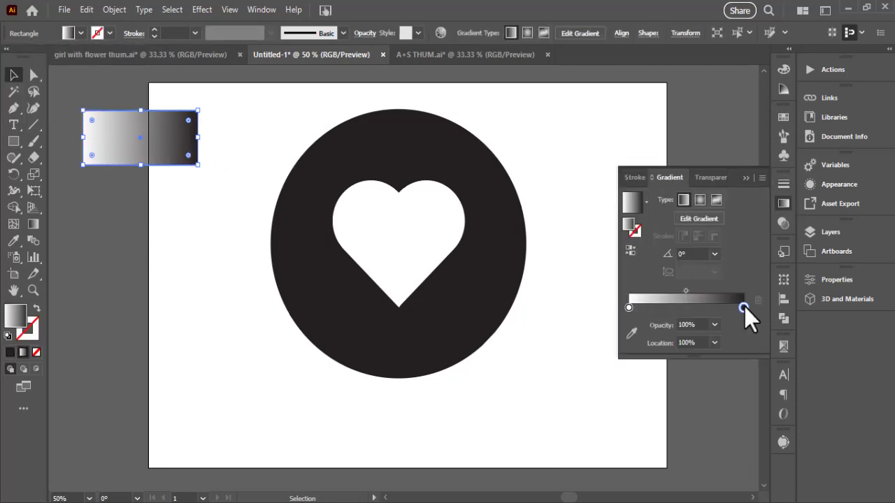
double_click(628, 308)
click(613, 349)
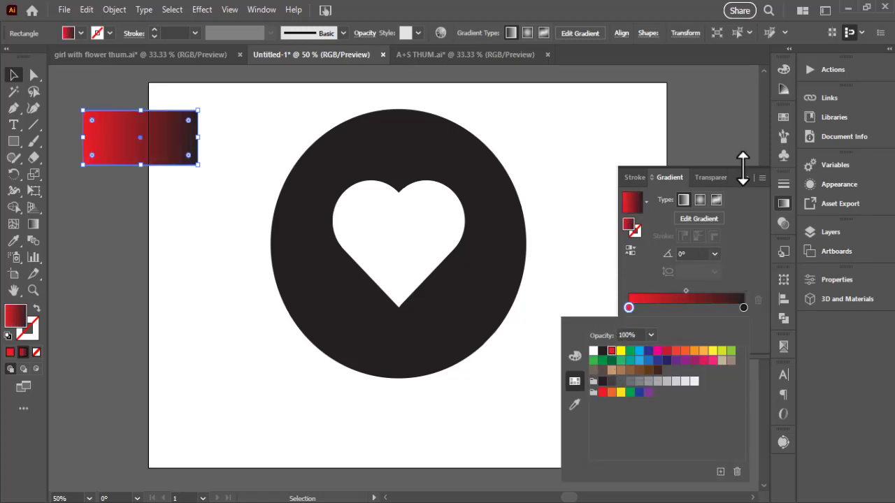
click(226, 258)
Step: Apply the rectangle's red-to-black gradient to all three emblem bands with the Eyedropper
drag(260, 181, 518, 302)
click(13, 241)
click(140, 134)
click(14, 75)
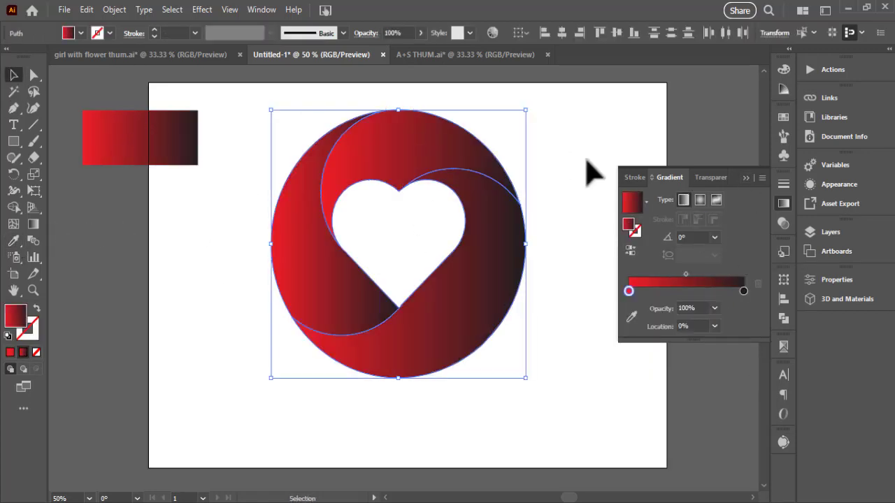
Step: Redirect the top band's gradient to run from red at its right end to black at its left end
click(416, 171)
click(33, 224)
drag(478, 161, 318, 149)
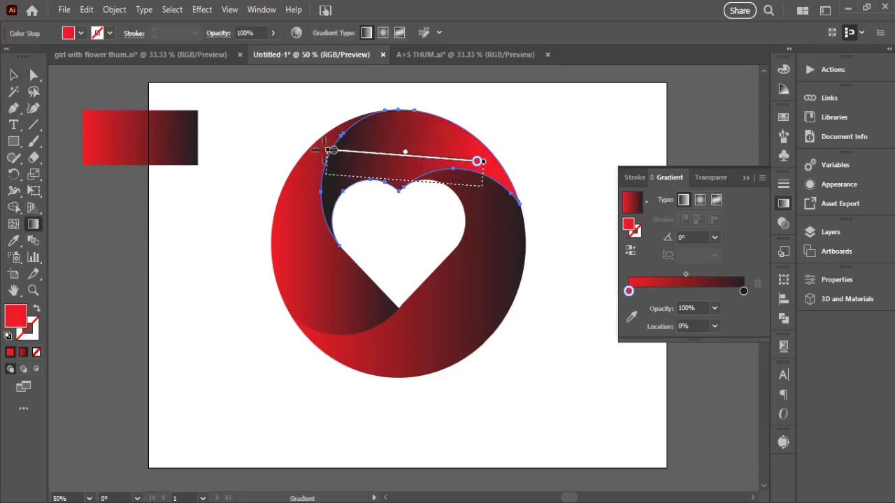
drag(470, 162, 319, 149)
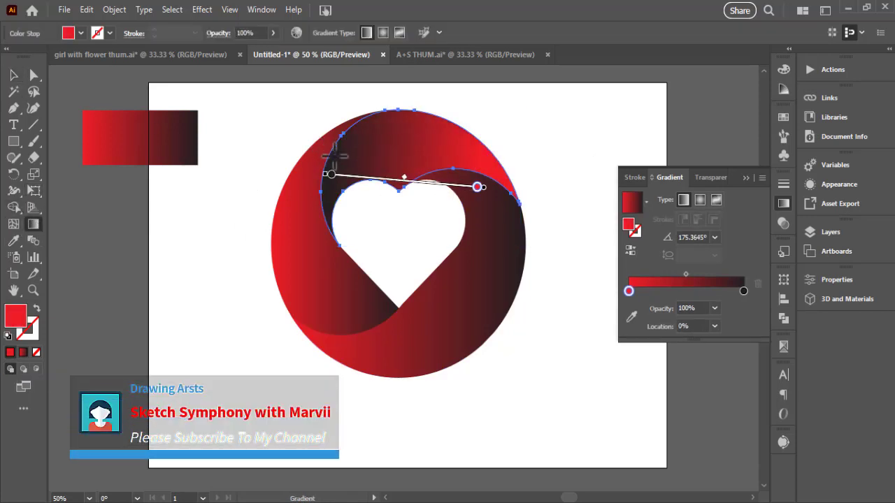
Step: Redirect the lower-right band's gradient to run from red at its bottom to black at its upper end
key(v)
click(453, 336)
key(g)
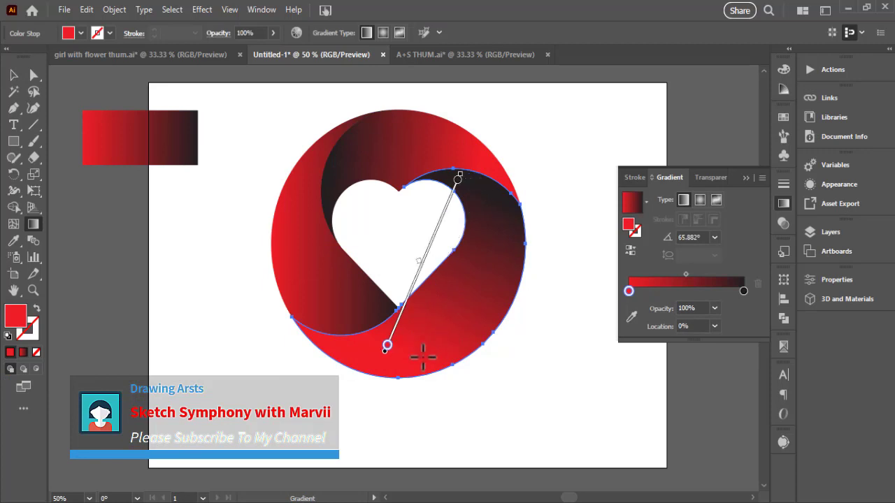
drag(423, 357, 485, 199)
Step: Redirect the left band's gradient to run from red at its top to black at its bottom
click(14, 76)
click(349, 296)
key(g)
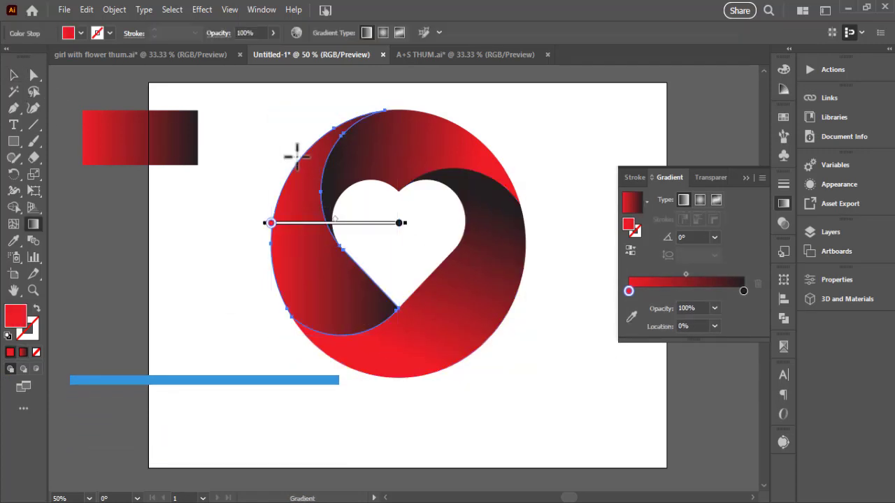
drag(326, 165, 341, 329)
drag(298, 181, 333, 336)
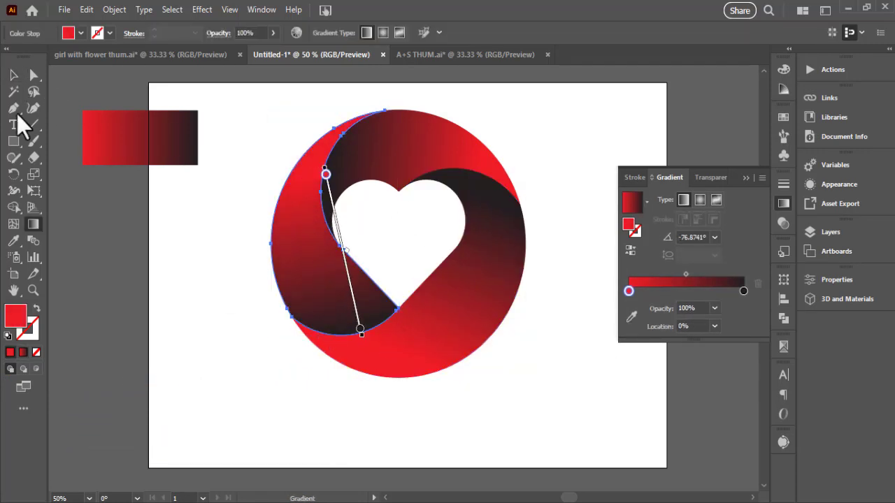
Step: Delete the small gradient sample rectangle beside the emblem
key(v)
click(106, 133)
key(Delete)
Step: Put away the gradient settings, group the three bands, and move the emblem slightly down on the artboard
click(746, 177)
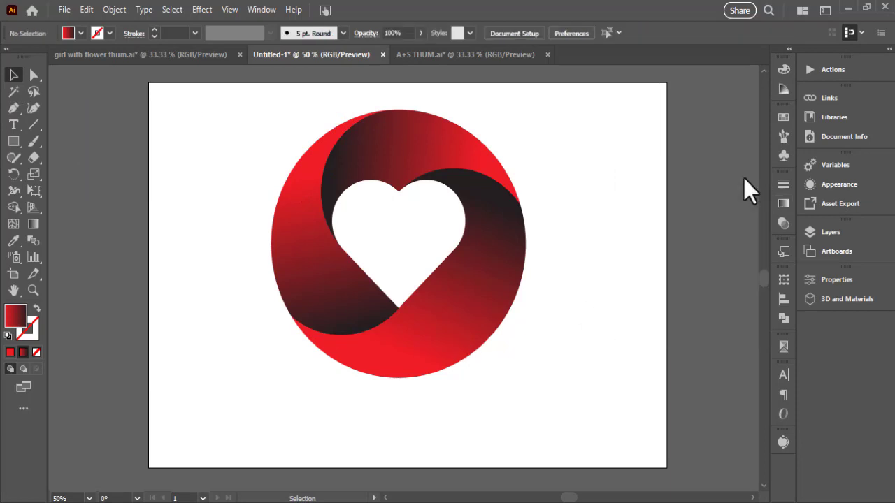
scroll(632, 286, up, 1)
drag(225, 154, 476, 320)
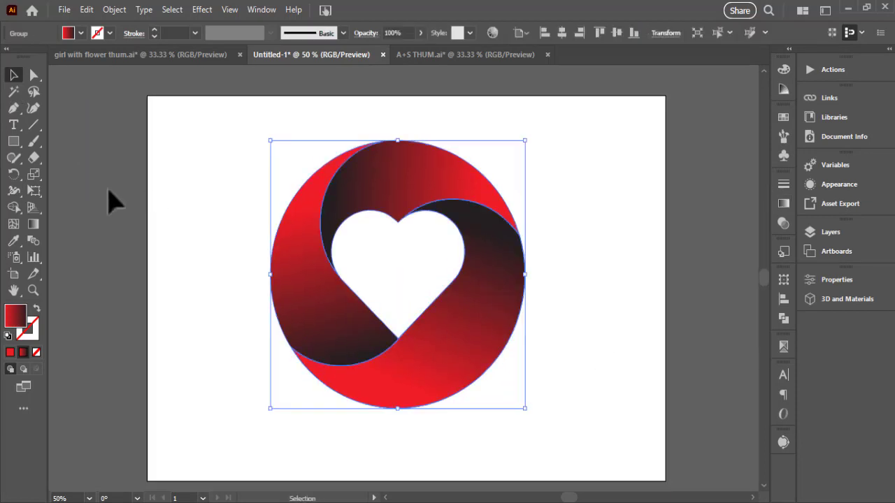
Step: Draw a rectangle covering the whole artboard and fill it with light grey
click(11, 142)
drag(147, 95, 668, 481)
click(13, 75)
click(80, 33)
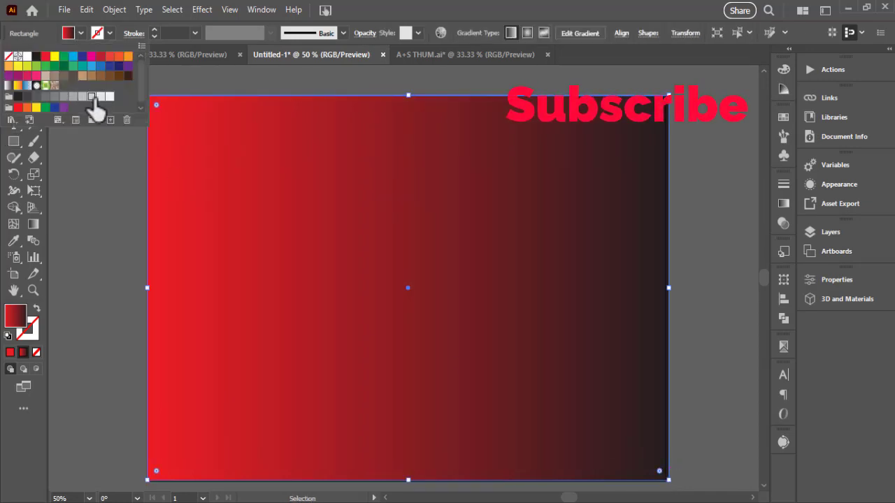
click(87, 95)
click(82, 96)
Step: Send the grey background rectangle behind the emblem and deselect everything
click(284, 265)
right_click(475, 374)
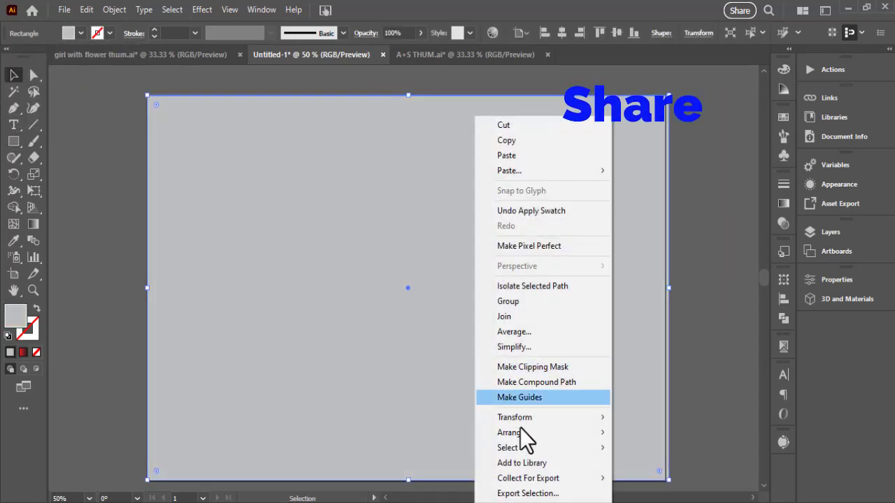
mouse_move(526, 433)
click(668, 478)
key(ctrl+shift+a)
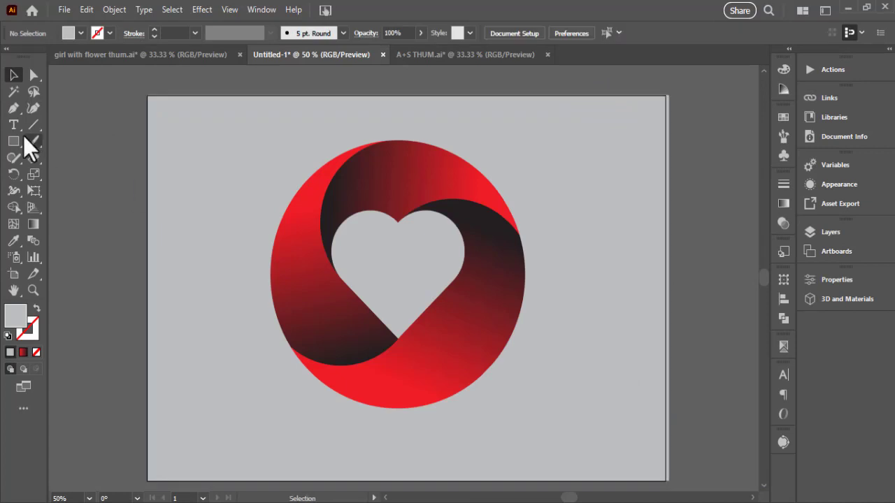
Step: Add the text "M.S" in Gotham Bold beside the emblem and enlarge it to about 101 pt
click(14, 125)
click(200, 257)
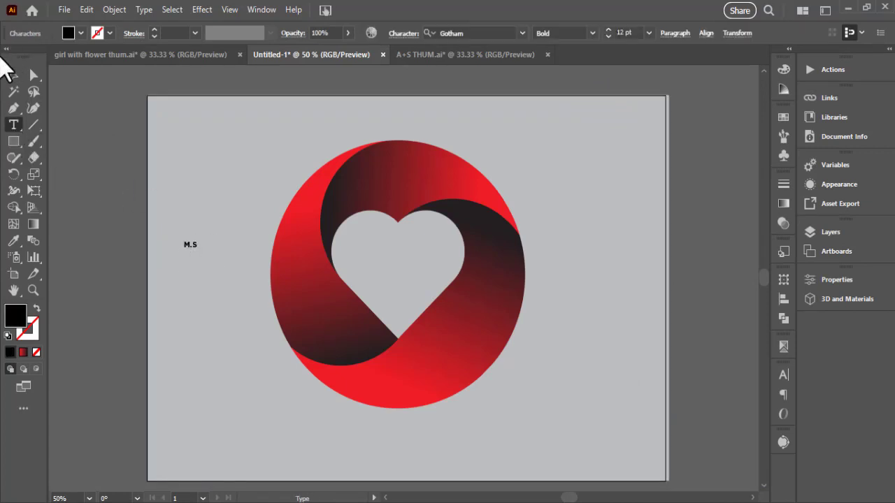
drag(198, 240, 249, 208)
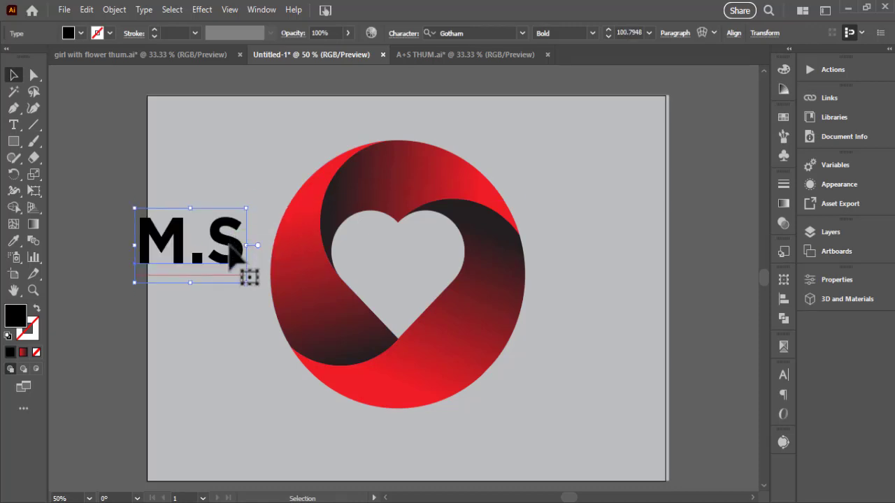
Step: Move the "M.S" text into the heart and shrink it to fit inside
drag(234, 246, 445, 267)
drag(456, 227, 421, 260)
drag(557, 352, 547, 347)
click(539, 376)
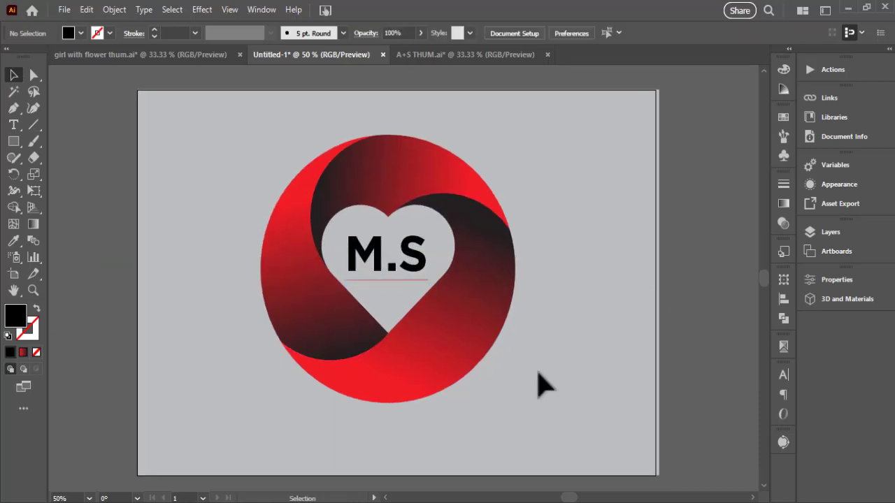
Step: Add the full name in capitals below the emblem, enlarge it to about 84 pt, and centre it under the circle
click(14, 129)
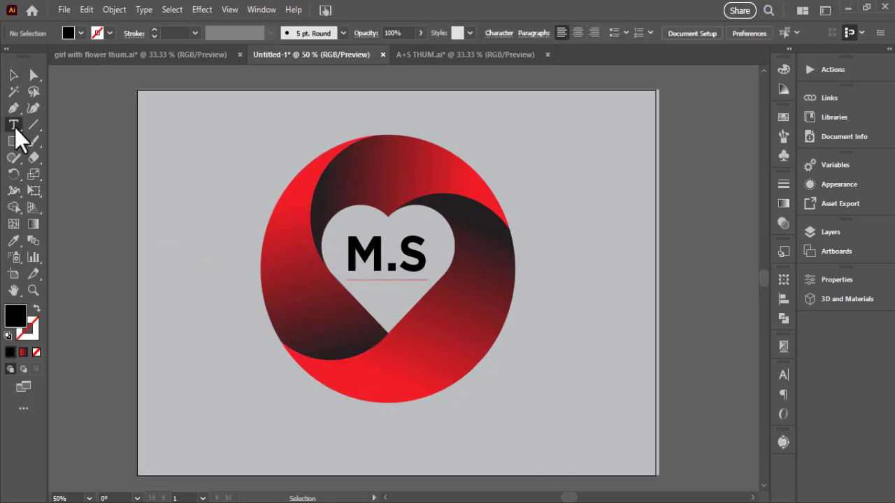
click(301, 433)
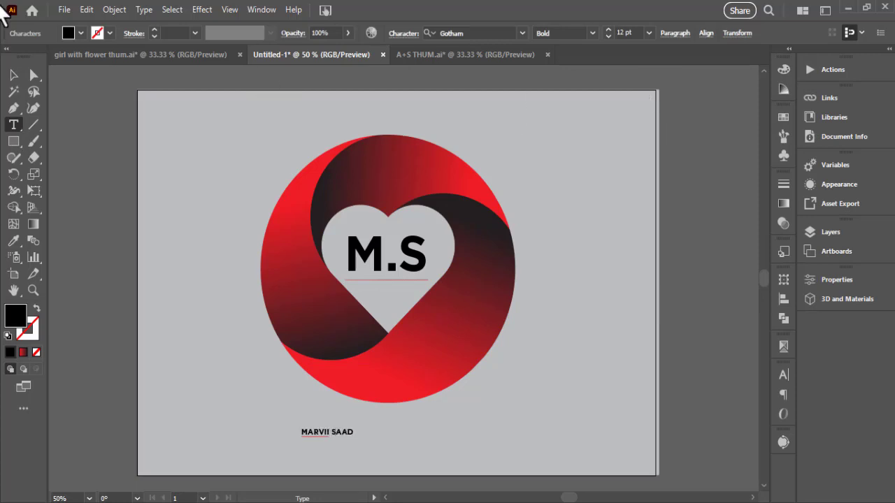
click(13, 77)
drag(389, 413, 510, 393)
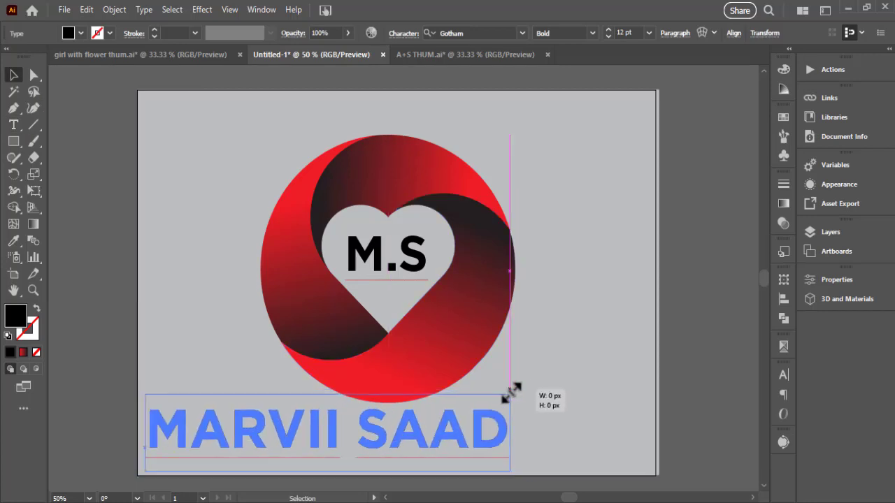
drag(453, 455, 529, 456)
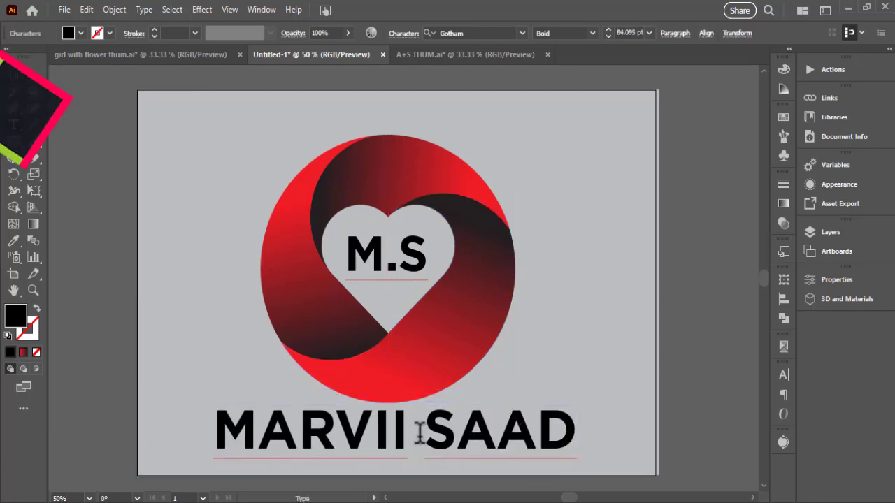
Step: Set the second word of the name below the emblem to the Light font style
drag(423, 432, 580, 446)
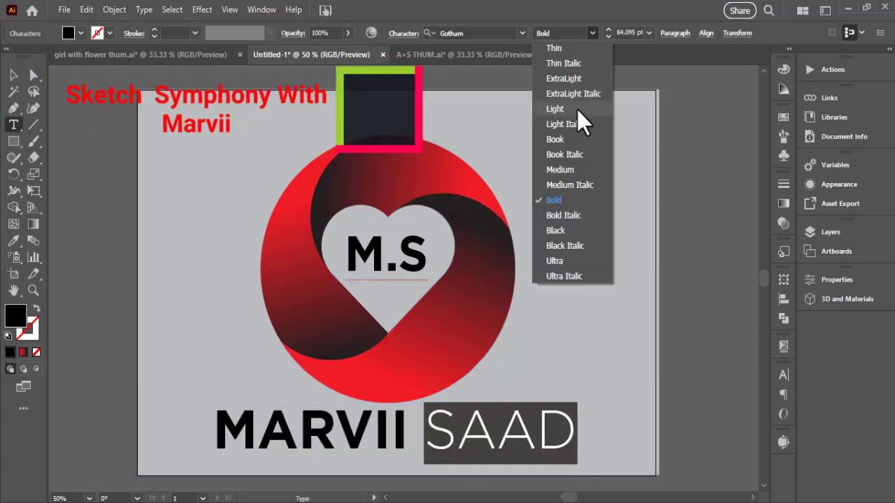
click(578, 107)
click(13, 75)
click(82, 181)
mouse_move(569, 414)
mouse_down()
mouse_move(559, 398)
mouse_move(564, 414)
mouse_up()
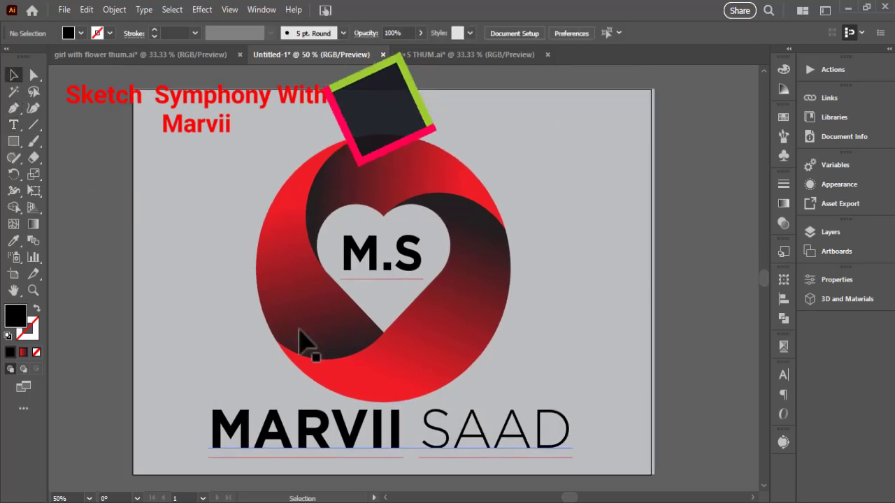